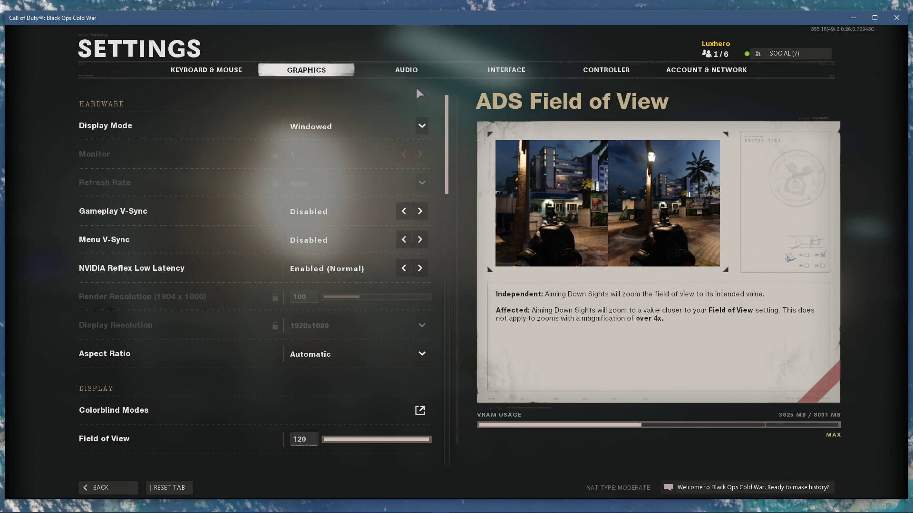
- Review the available display modes in the graphics settings and keep Windowed selected
scroll(435, 117, down, 1)
scroll(437, 119, up, 1)
click(421, 126)
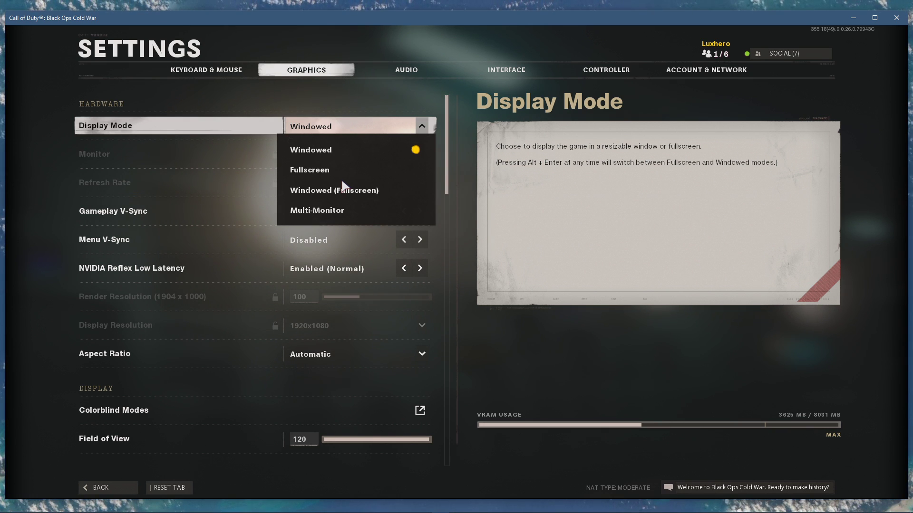
click(337, 144)
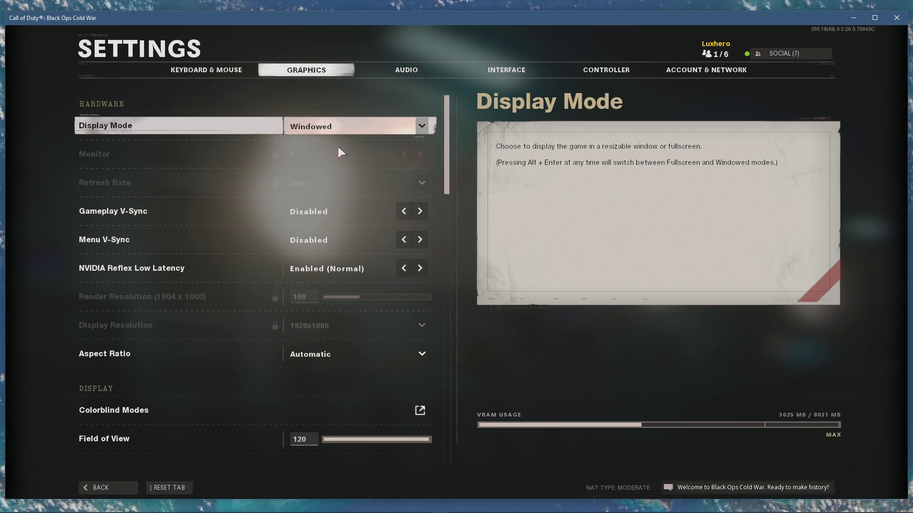
- Set Texture Quality to Medium in the Details & Textures settings
drag(446, 109, 438, 199)
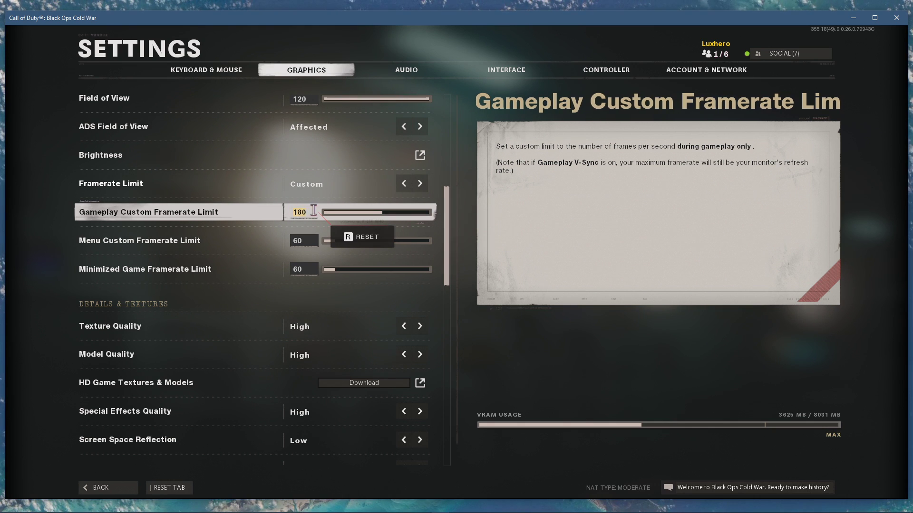
drag(446, 205, 443, 208)
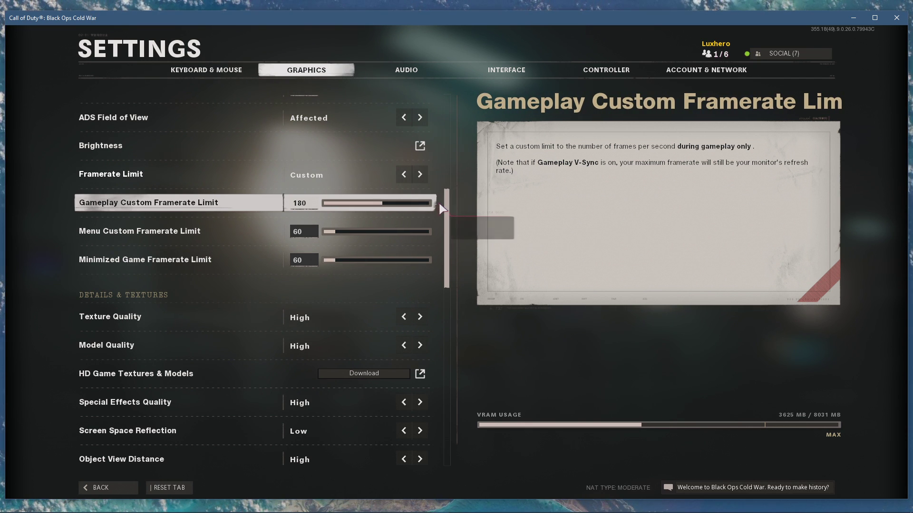
drag(441, 208, 447, 243)
click(403, 162)
click(403, 162)
click(403, 162)
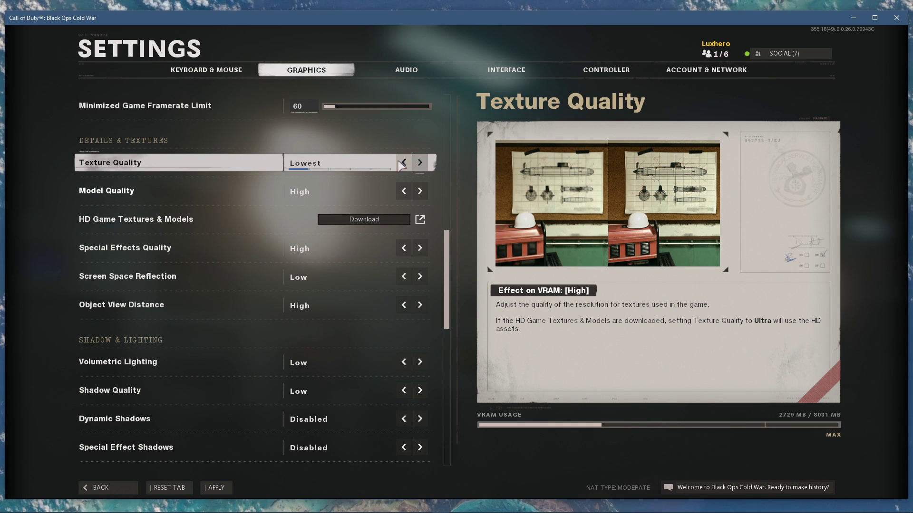
click(403, 163)
click(403, 162)
click(404, 162)
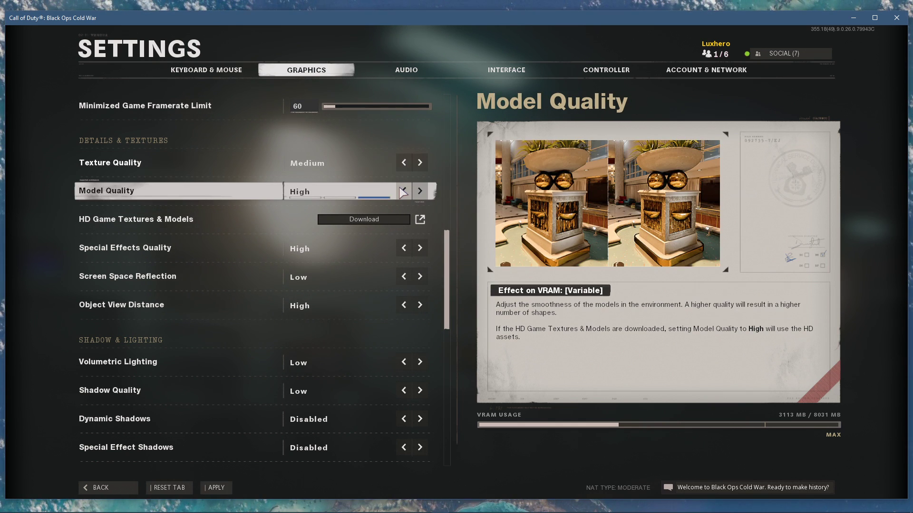
- Set Model Quality and Special Effects Quality to Medium
click(403, 191)
click(404, 192)
scroll(448, 244, down, 1)
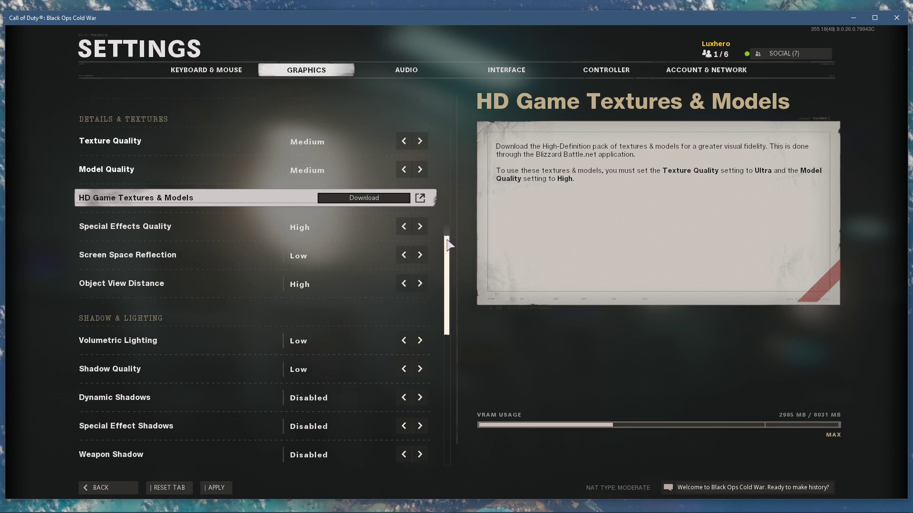
mouse_move(447, 240)
mouse_down()
mouse_move(451, 272)
mouse_move(451, 263)
mouse_up()
key(Down)
key(Left)
- Set Object View Distance to Medium and apply the graphics changes
key(Down)
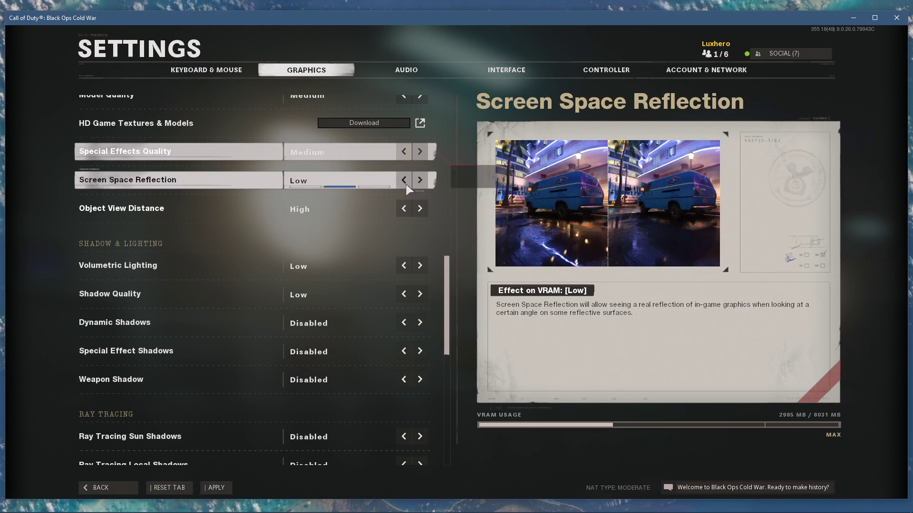
key(Down)
key(Left)
key(Down)
- Cycle the VRAM Usage Target in the Advanced graphics settings and return it to Low (70%)
drag(450, 263, 452, 291)
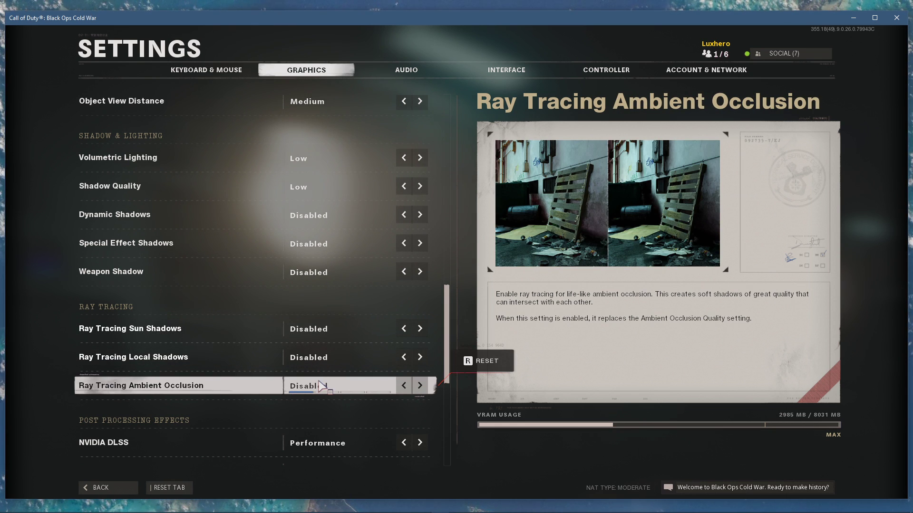
scroll(321, 385, down, 3)
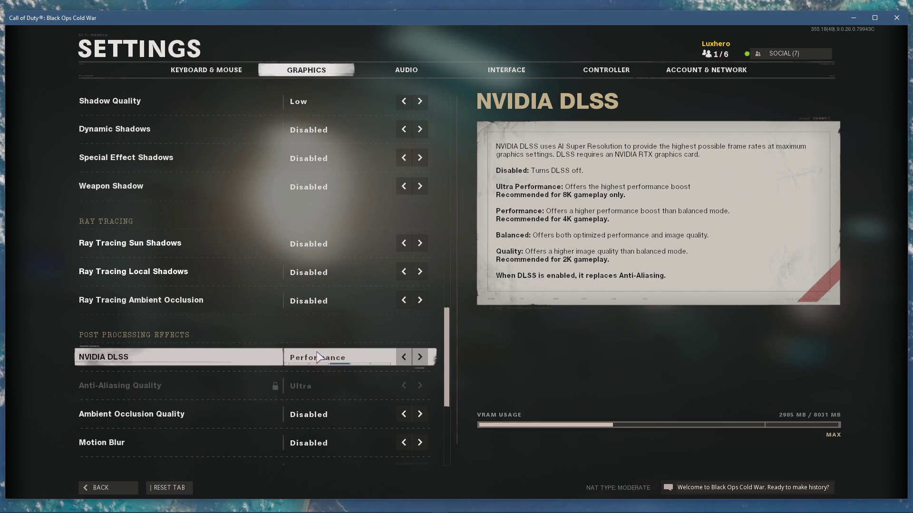
scroll(317, 357, down, 2)
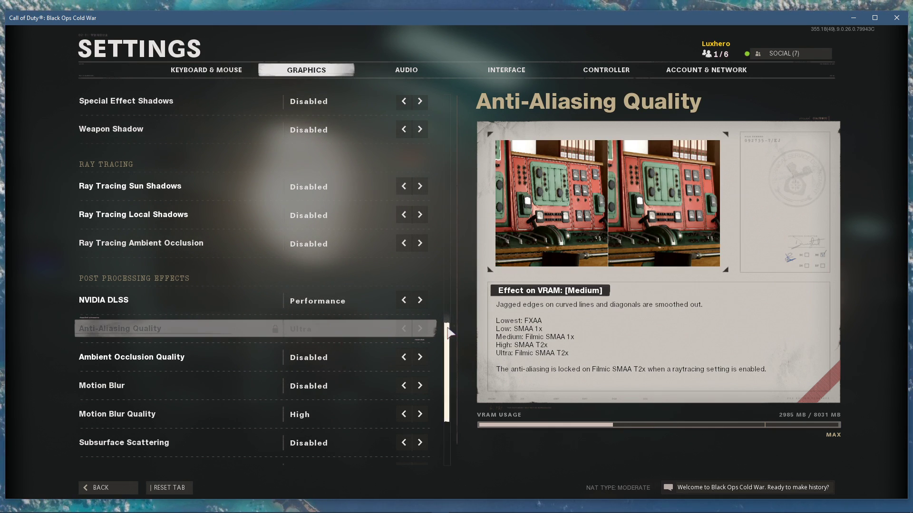
drag(448, 328, 455, 383)
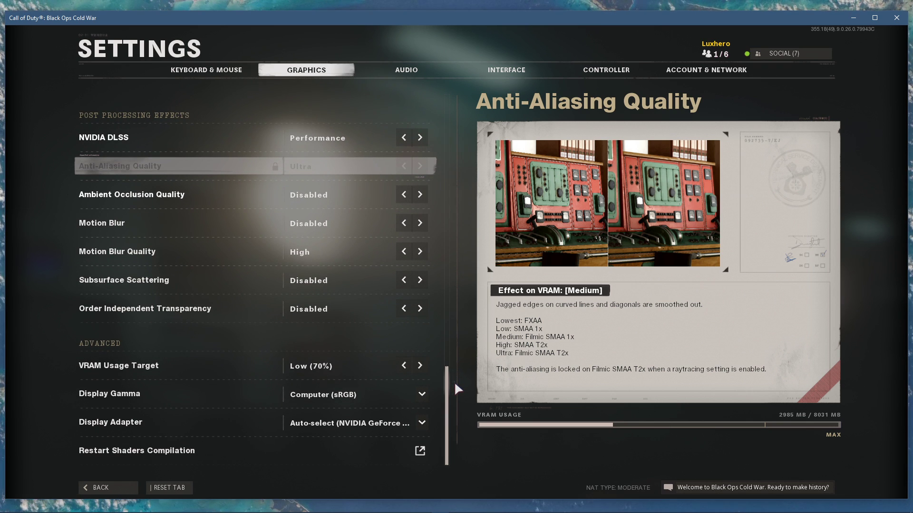
click(403, 367)
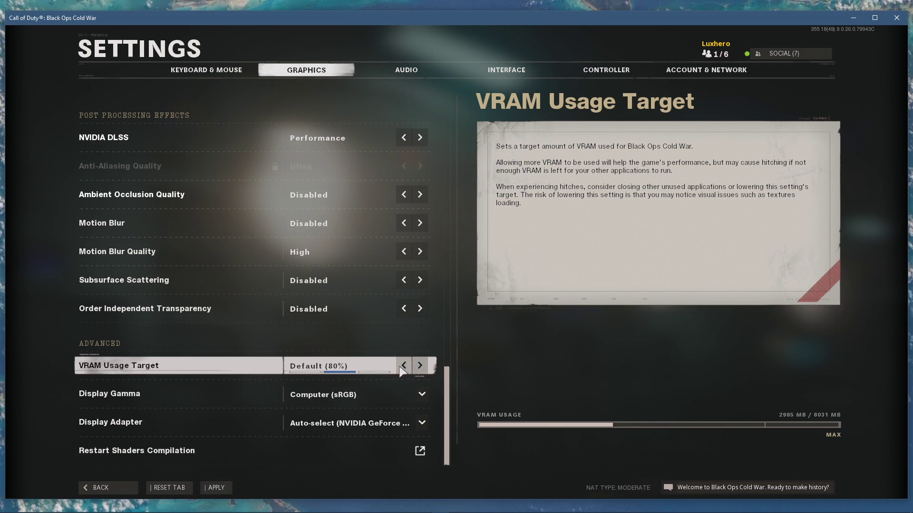
click(401, 367)
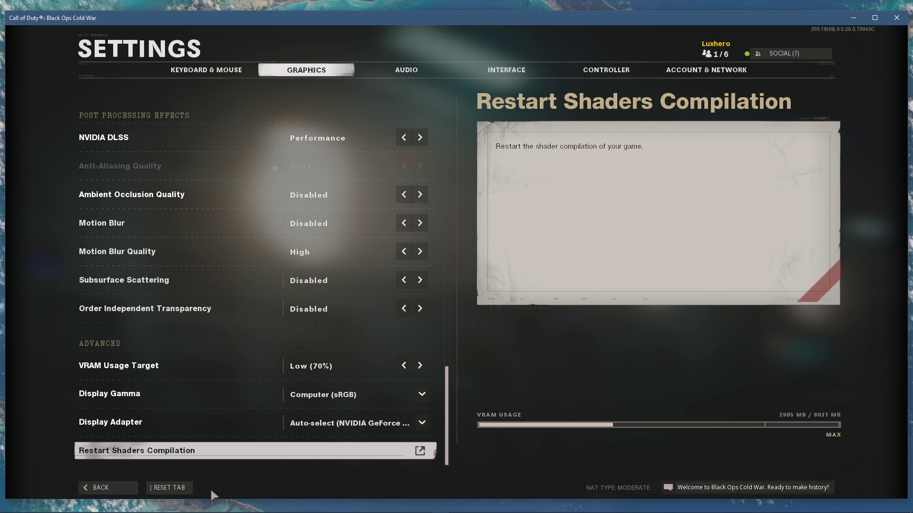
- Switch to Task Manager and go to the details of the Call of Duty: Black Ops Cold War process
mouse_move(446, 510)
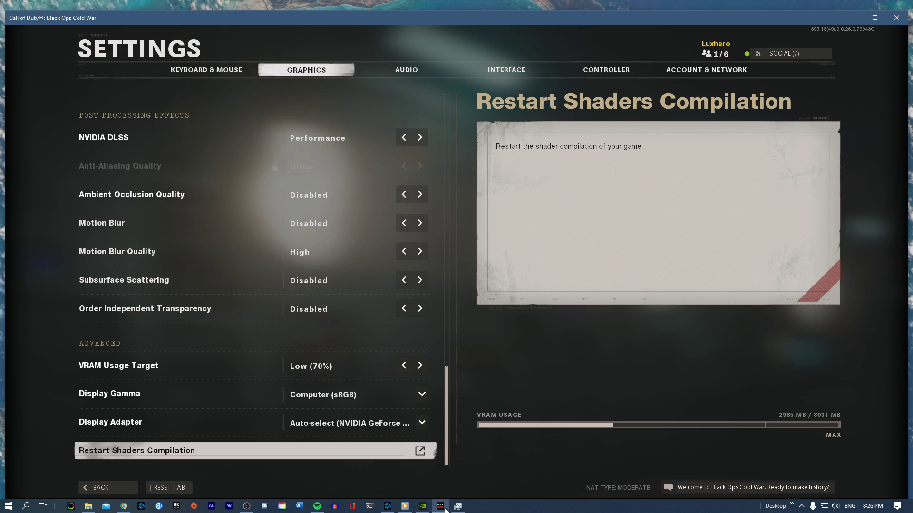
click(460, 464)
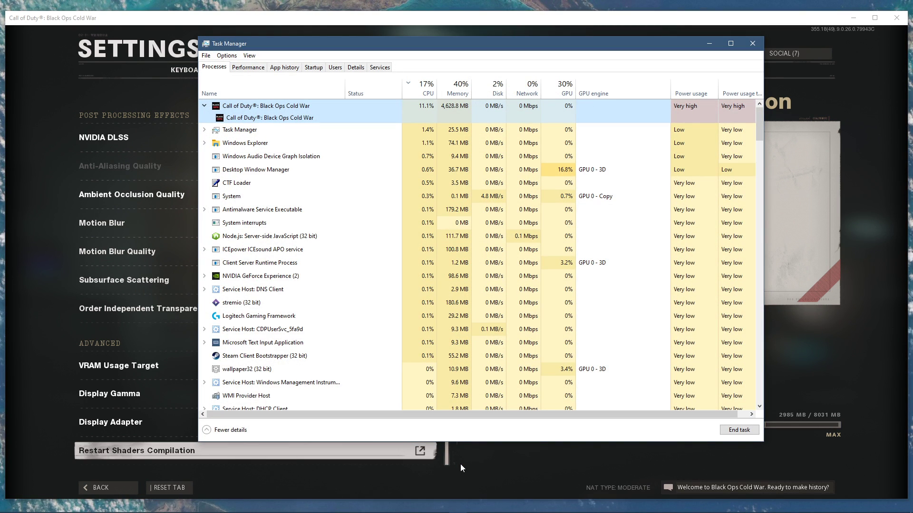
right_click(254, 106)
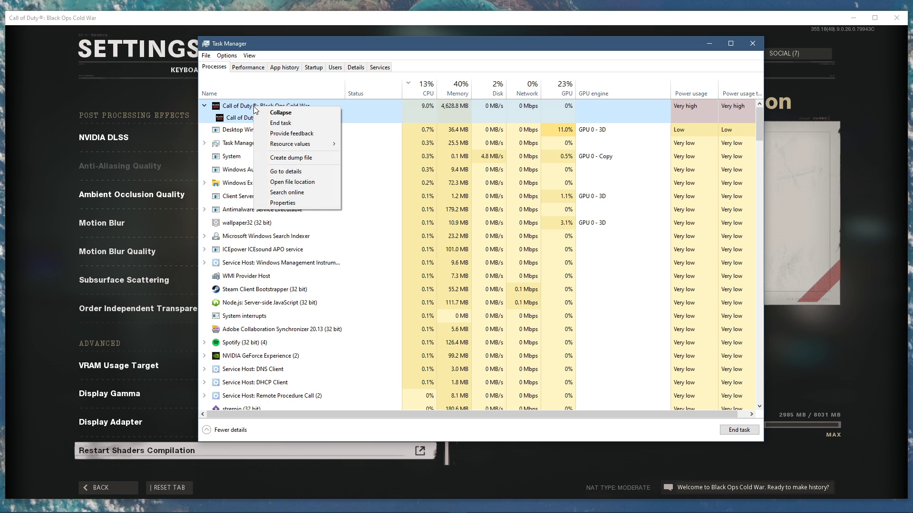
click(276, 171)
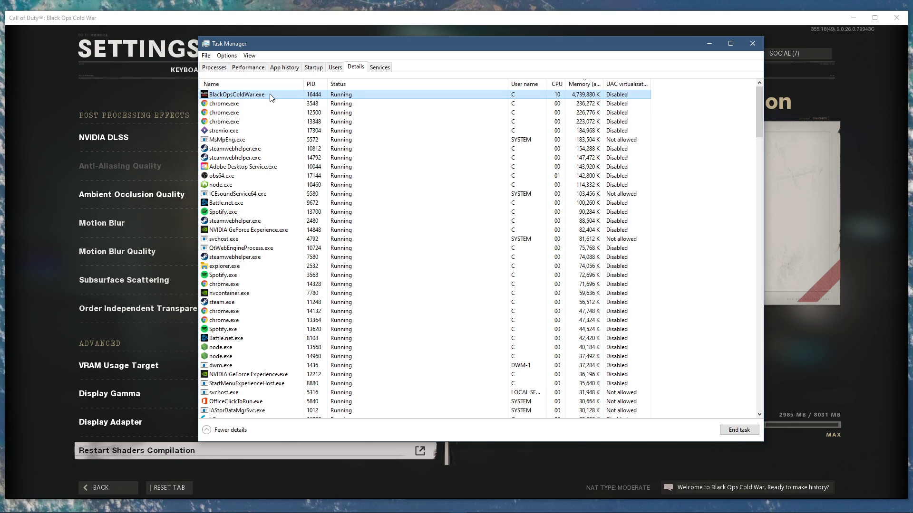
- Set the priority of BlackOpsColdWar.exe to High and confirm the priority change
right_click(271, 95)
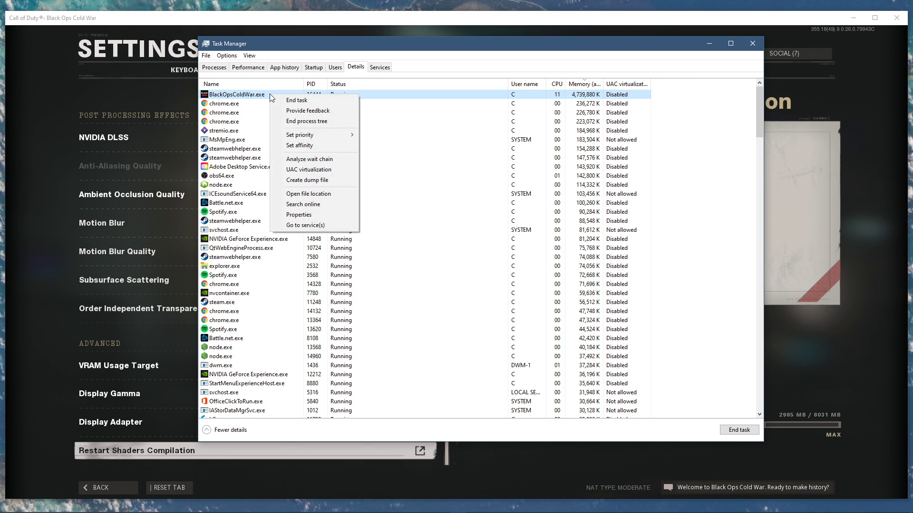
mouse_move(280, 136)
click(398, 136)
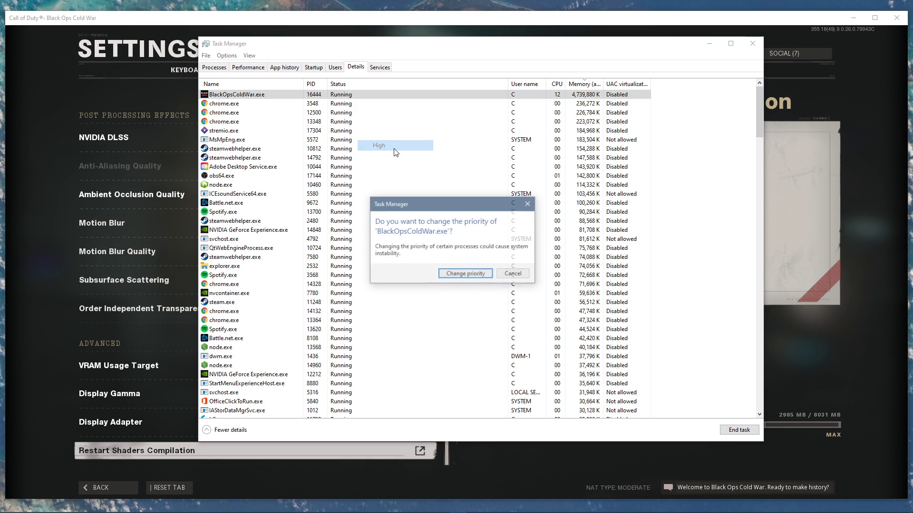
click(451, 275)
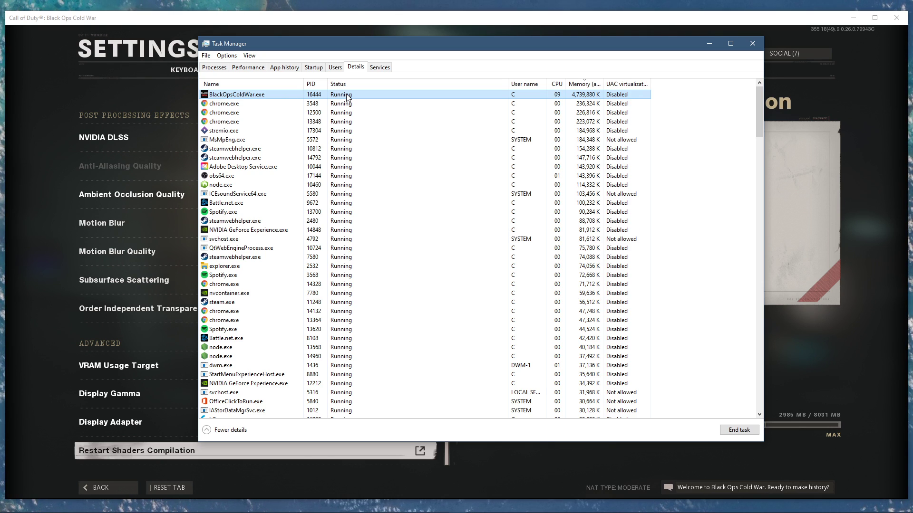
- Review the running background processes by CPU usage and check the options for ending unneeded ones
click(225, 69)
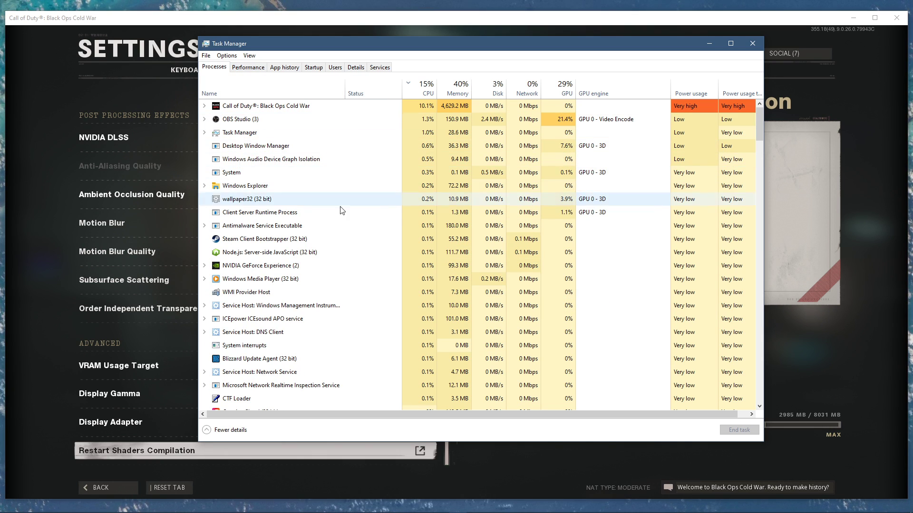
click(268, 242)
right_click(267, 243)
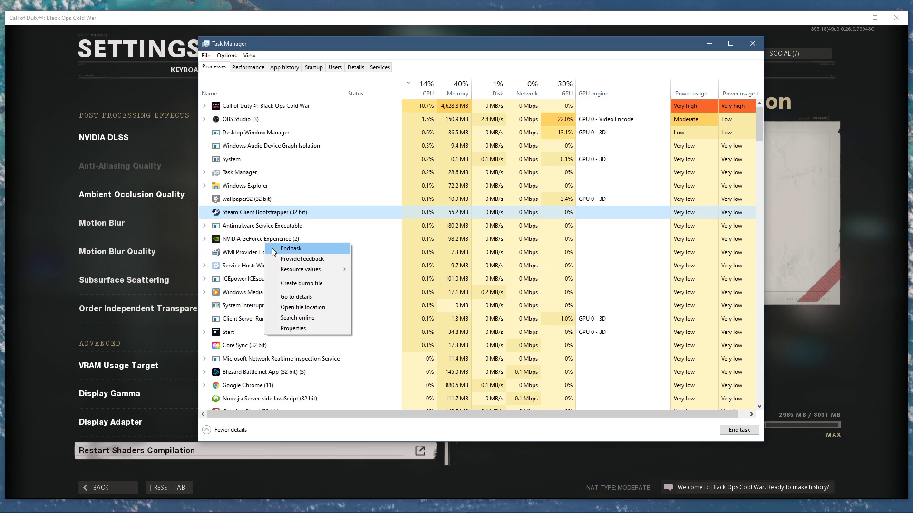
click(273, 248)
right_click(249, 227)
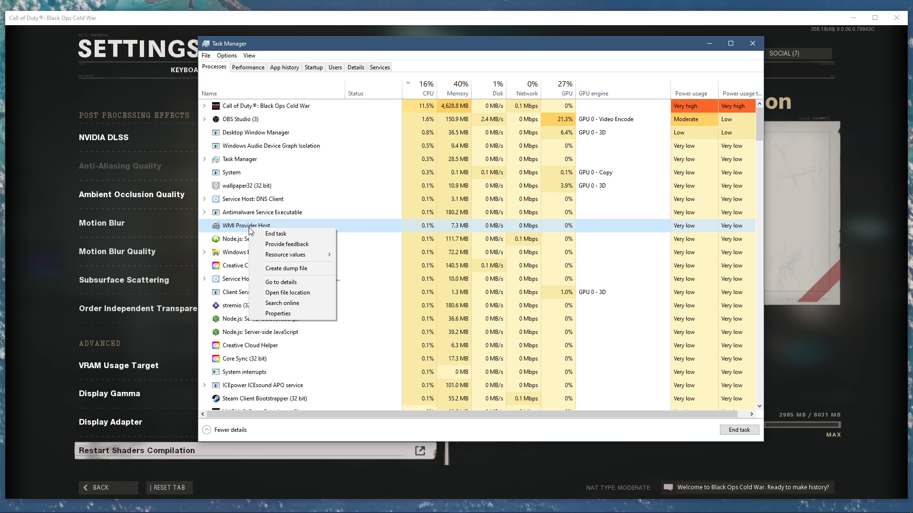
click(234, 137)
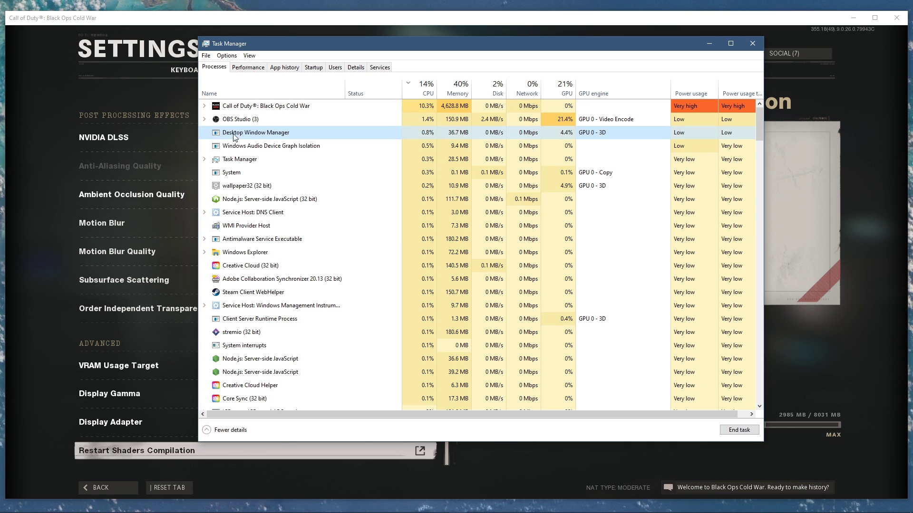
click(430, 91)
click(430, 90)
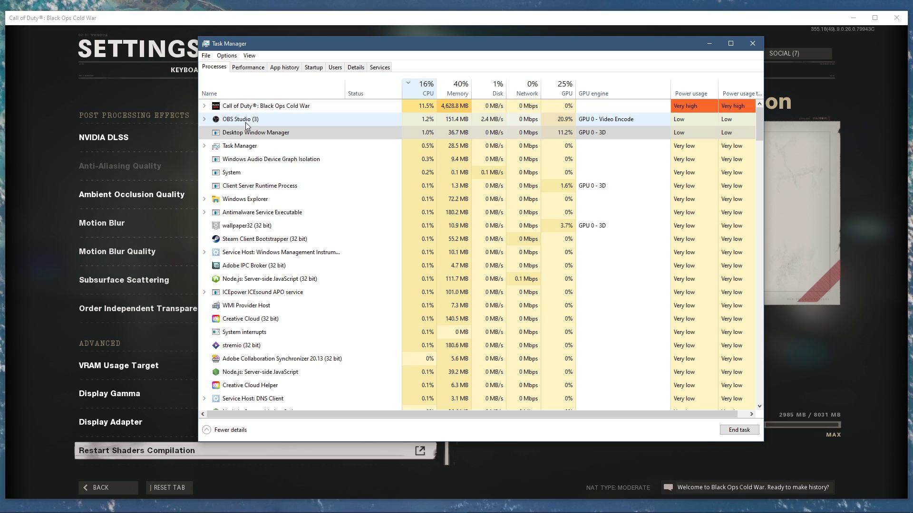
- Look over the startup programs and the actions offered for Adobe Collaboration Synchronizer, and close Task Manager
click(314, 67)
right_click(311, 133)
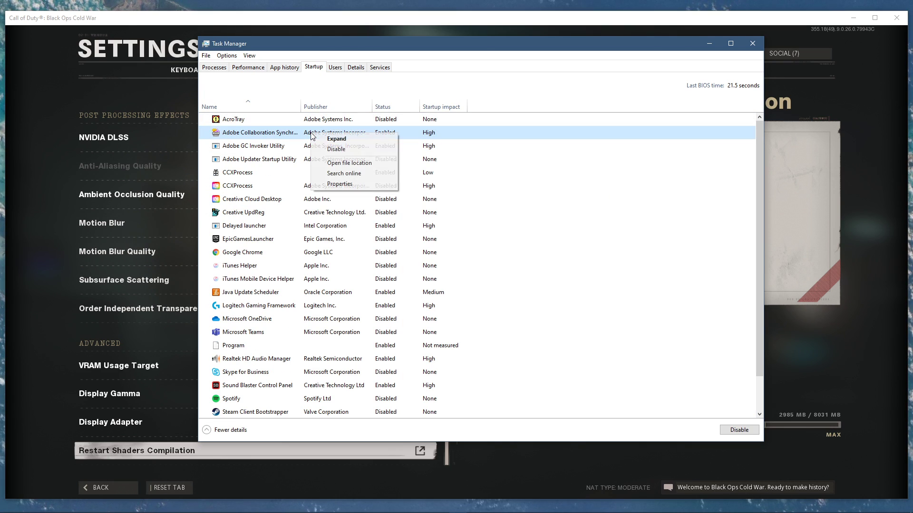
click(300, 136)
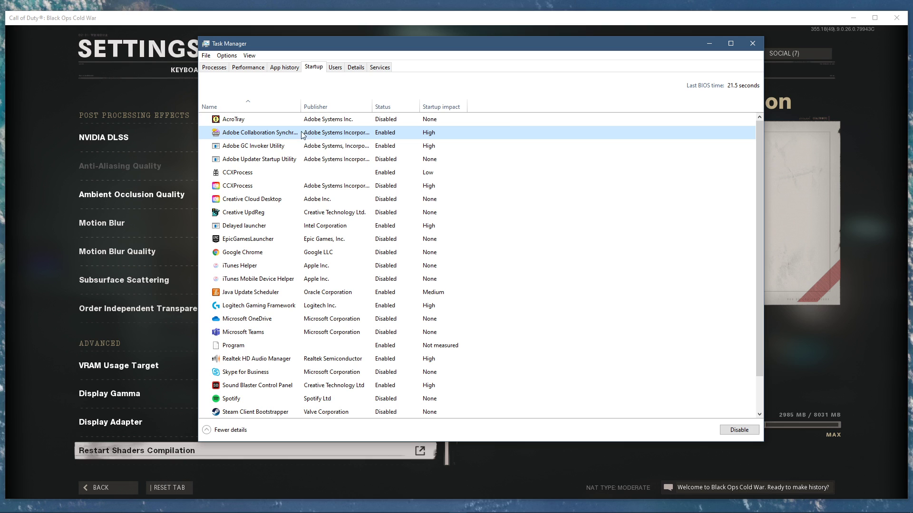
click(750, 45)
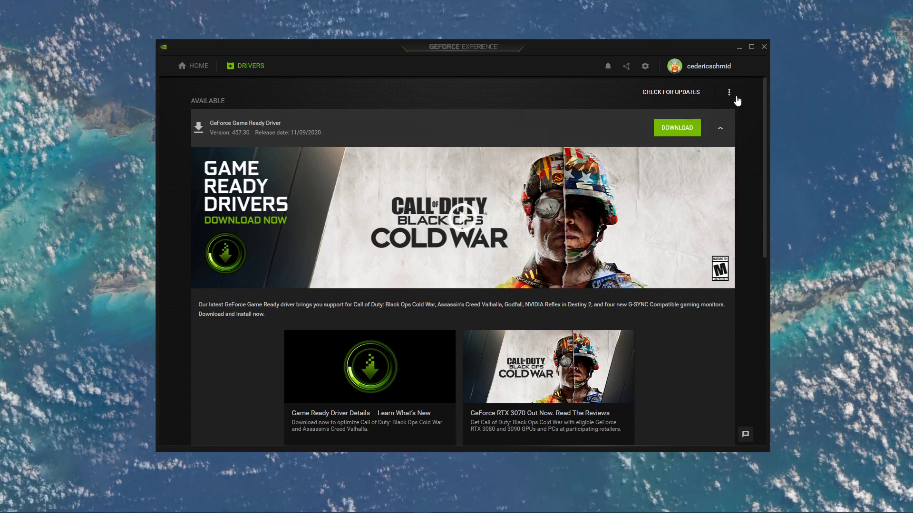
- Leave the GeForce Experience driver page and open the GeForce Experience settings
click(763, 46)
key(super)
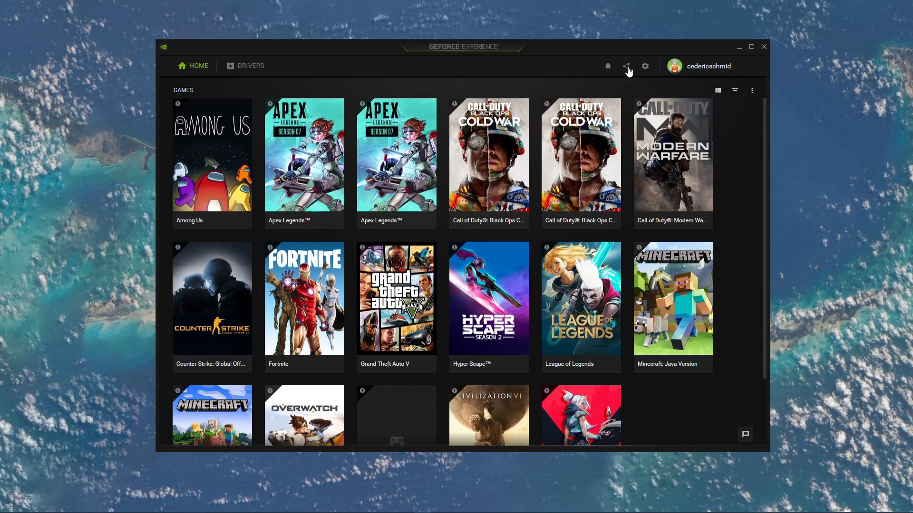
click(643, 67)
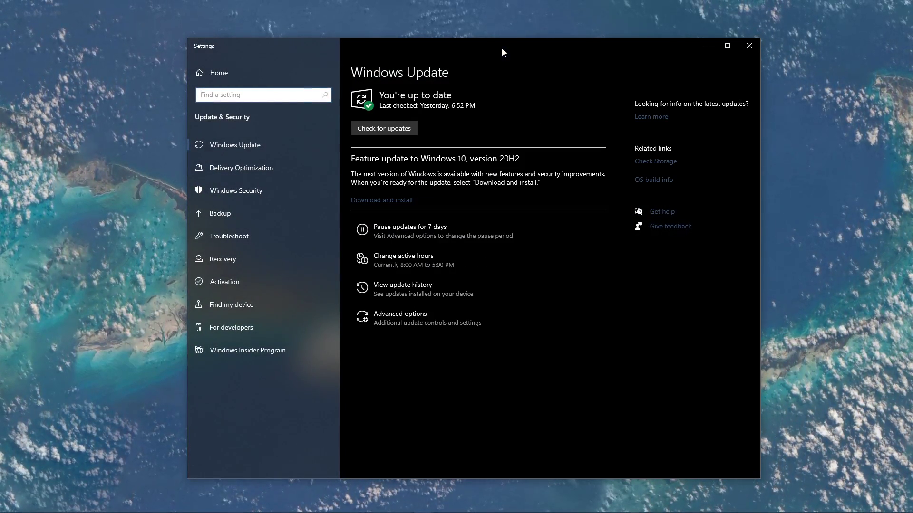
- Check for new Windows updates in the Windows Update settings
click(407, 129)
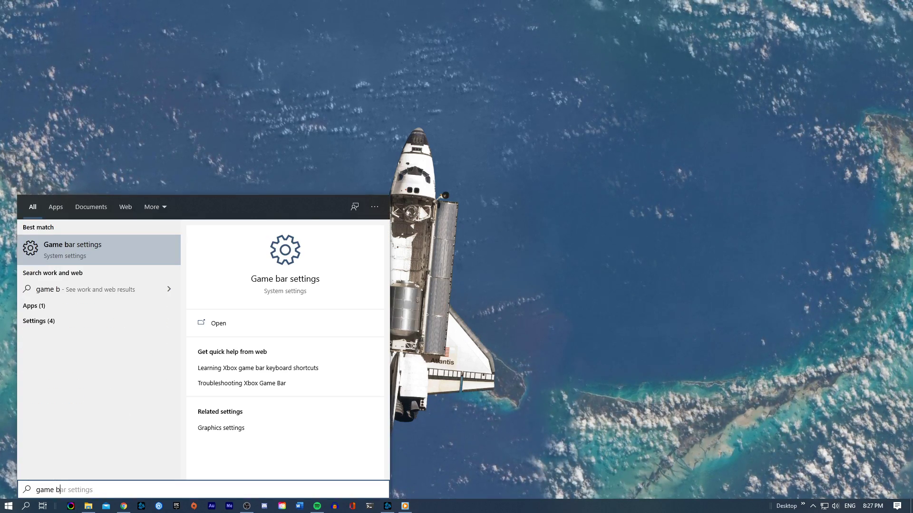
- Open the Windows Game bar settings and switch to the Captures settings
key(Return)
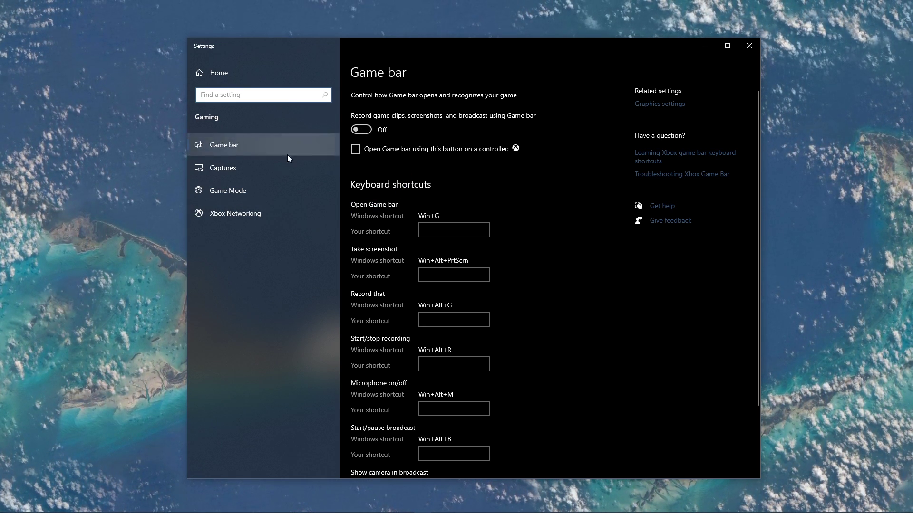
click(246, 170)
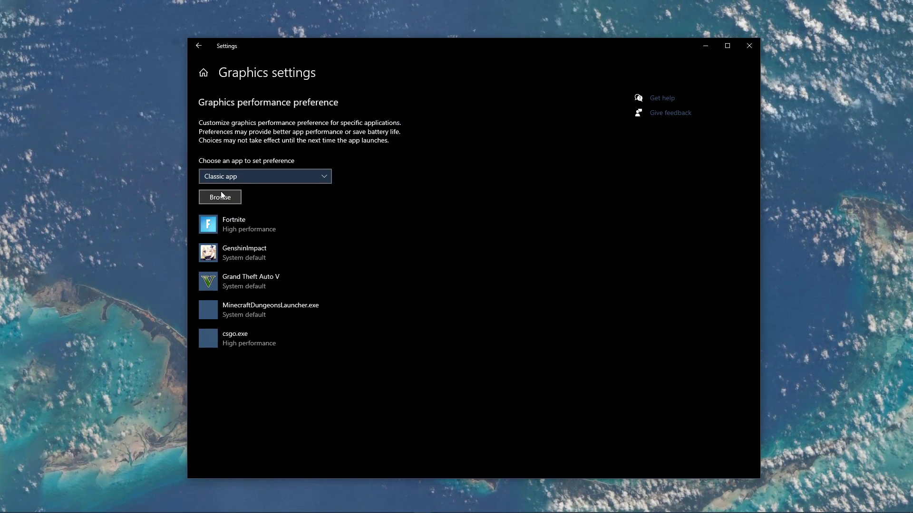
- Add BlackOpsColdWar from D:\Program Files\Call of Duty Black Ops Cold War to the graphics performance preference list and save its graphics preference
click(221, 196)
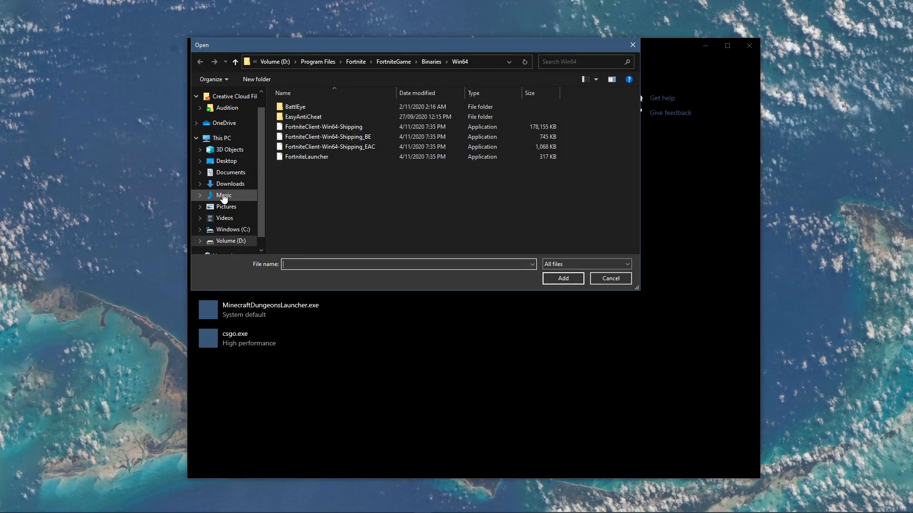
drag(364, 46, 449, 113)
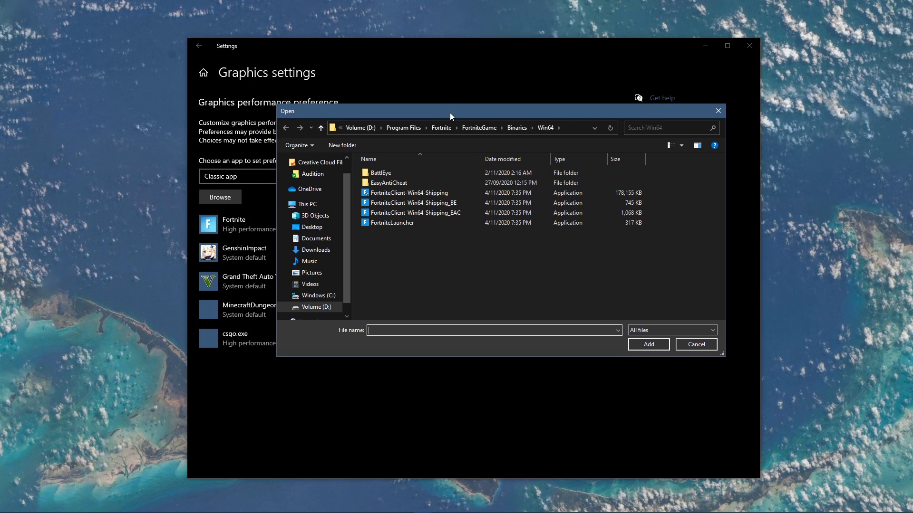
click(358, 128)
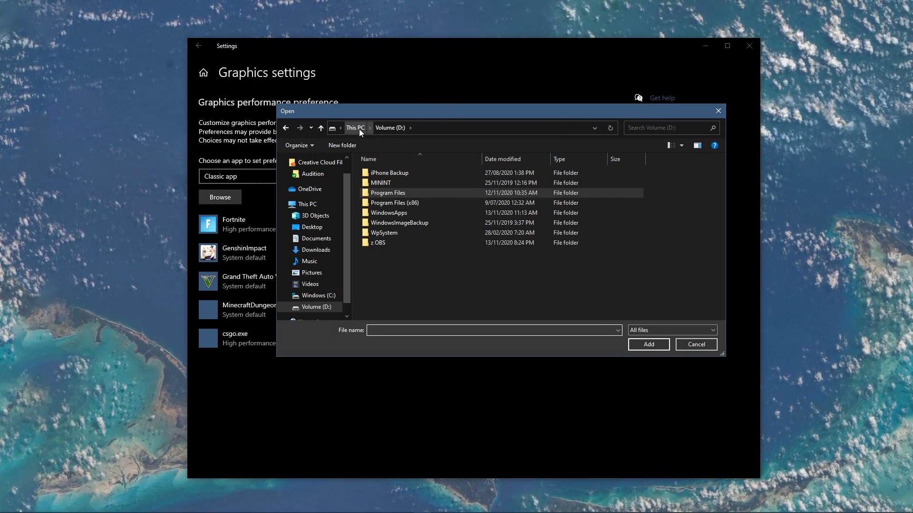
double_click(381, 193)
double_click(387, 215)
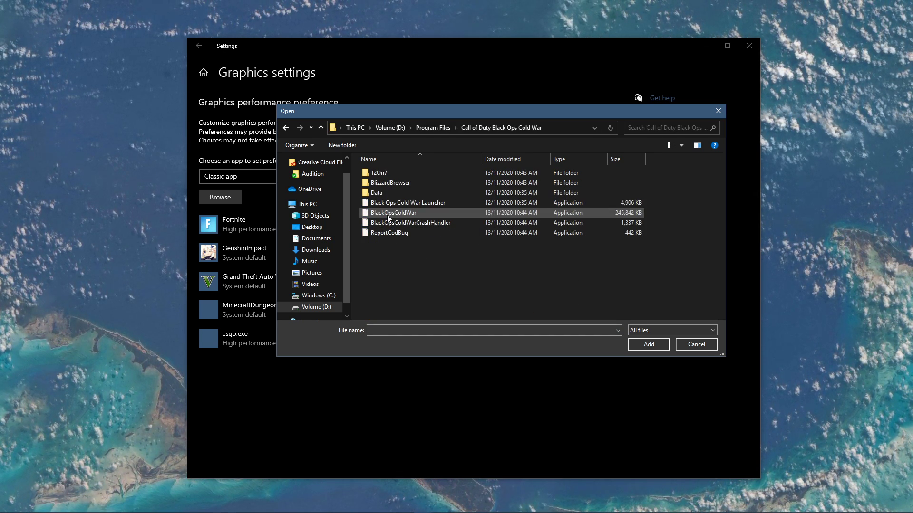
click(387, 215)
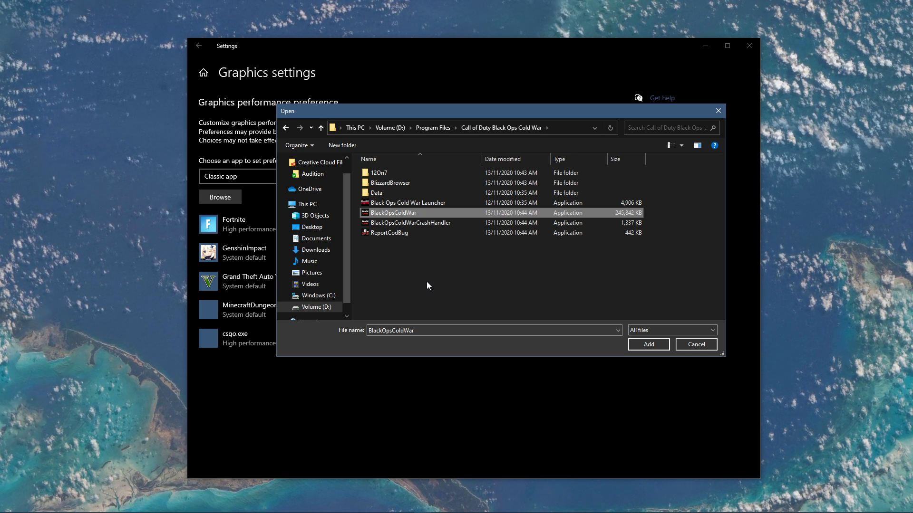
click(657, 349)
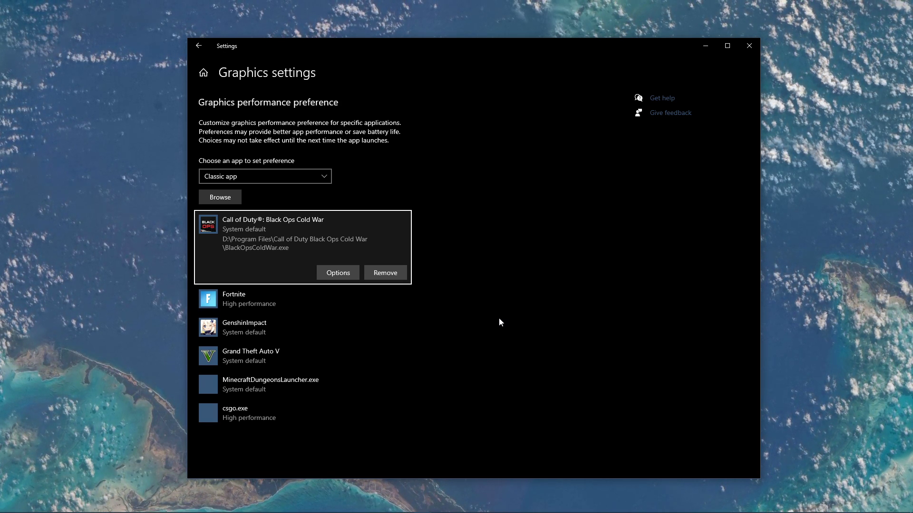
click(330, 271)
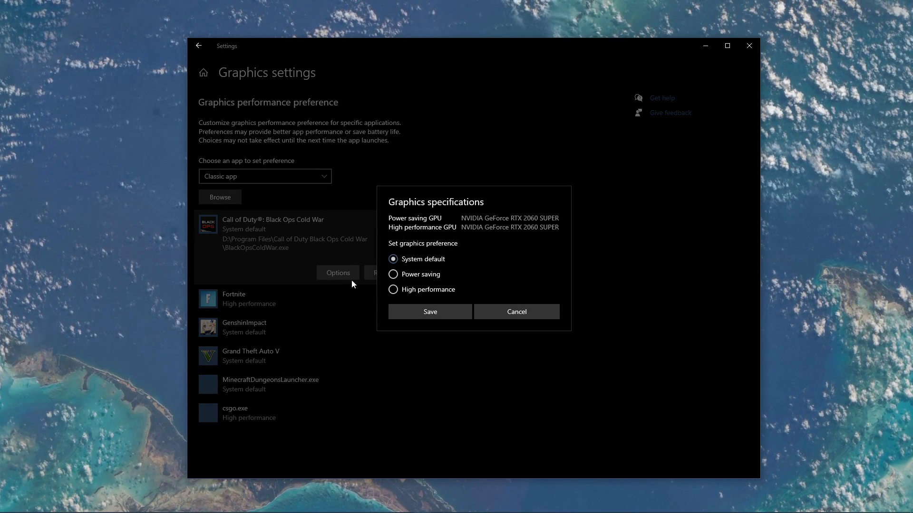
click(403, 311)
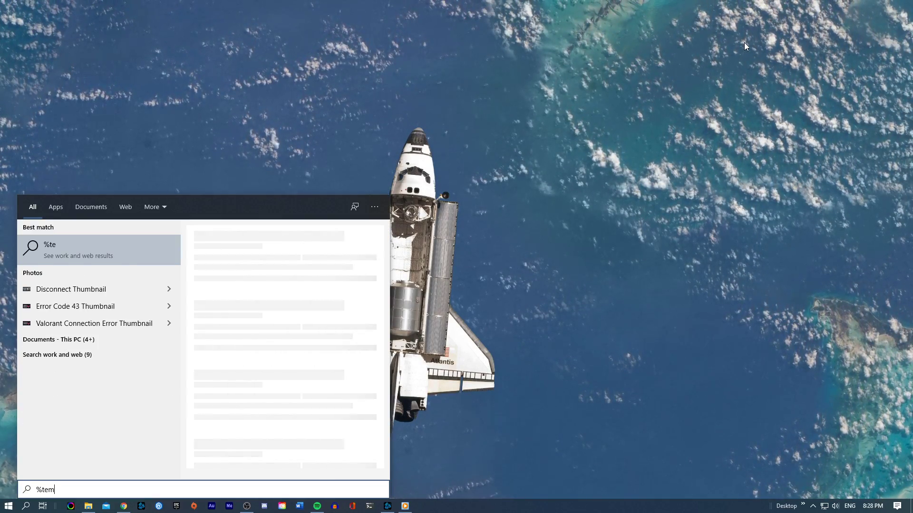
- Open the %temp% folder and delete all its contents, skipping the CreativeCloud folder that is in use
text(p%)
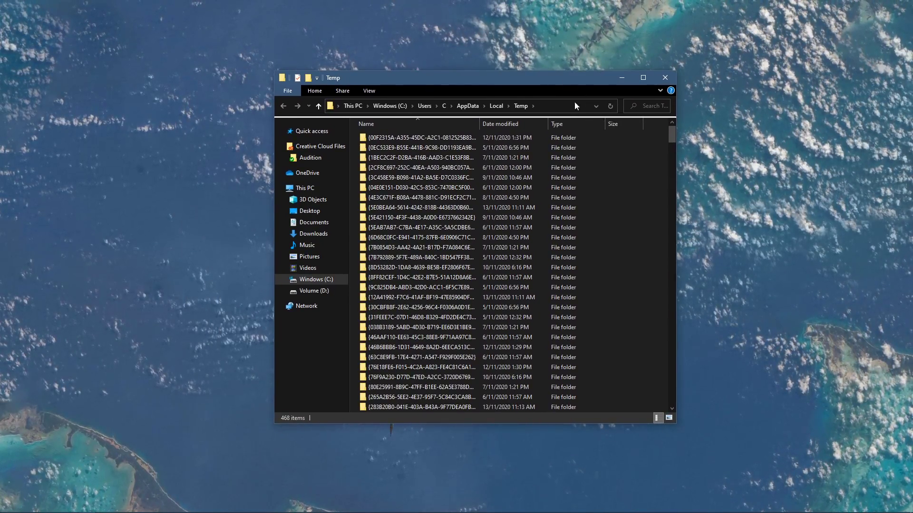
key(ctrl+a)
right_click(475, 195)
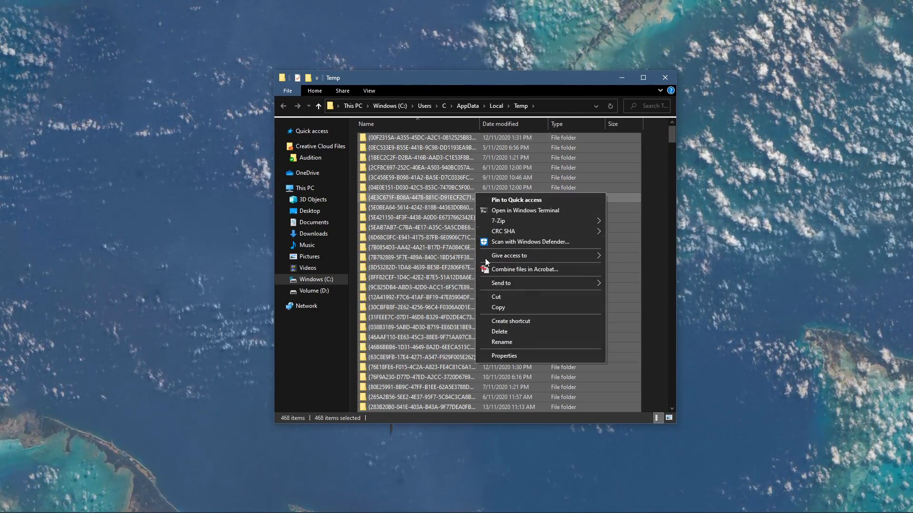
click(507, 330)
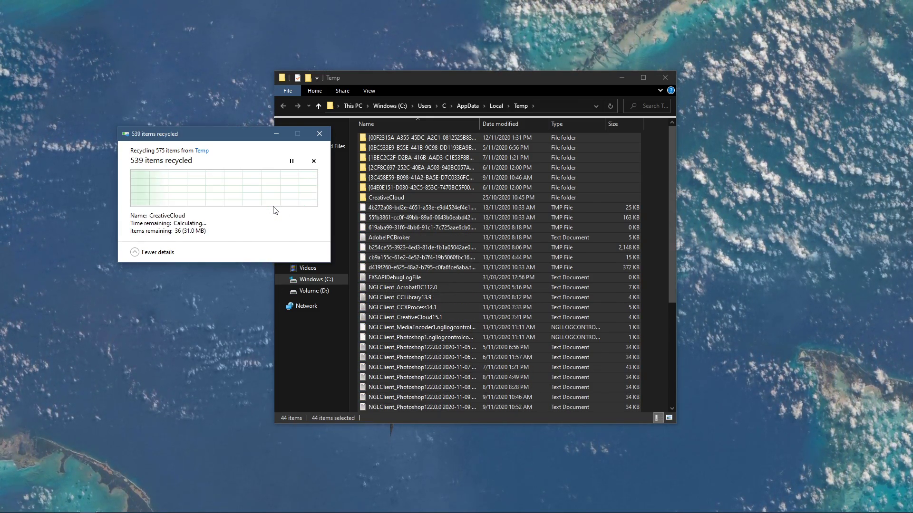
click(242, 238)
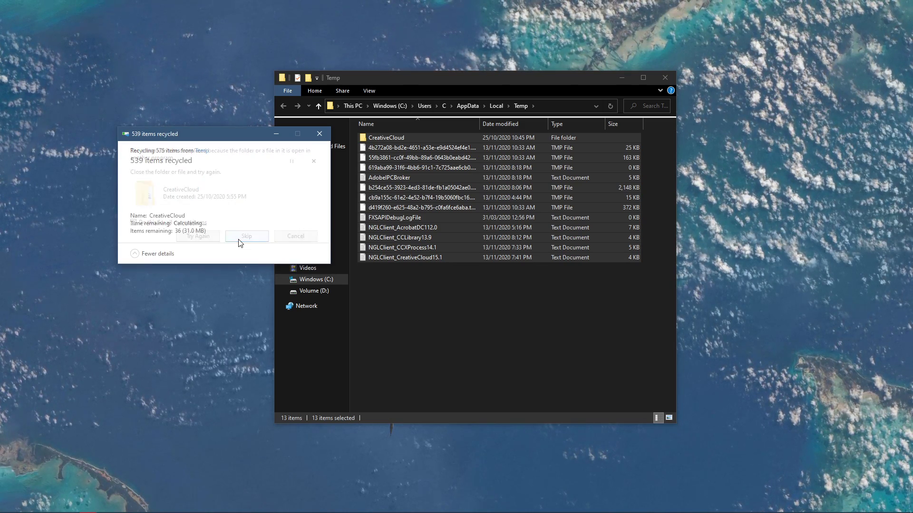